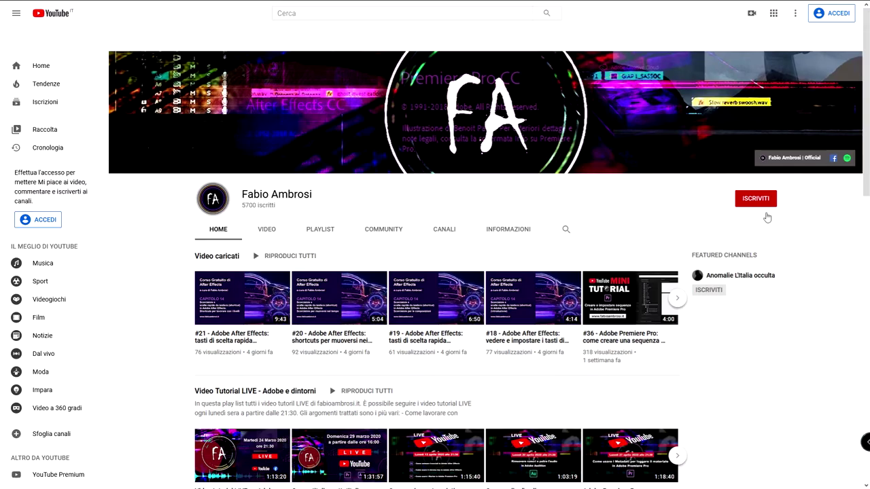
Autoscroll the YouTube channel page down to the 'Corso gratuito di After Effects' playlist row.
middle_click(744, 327)
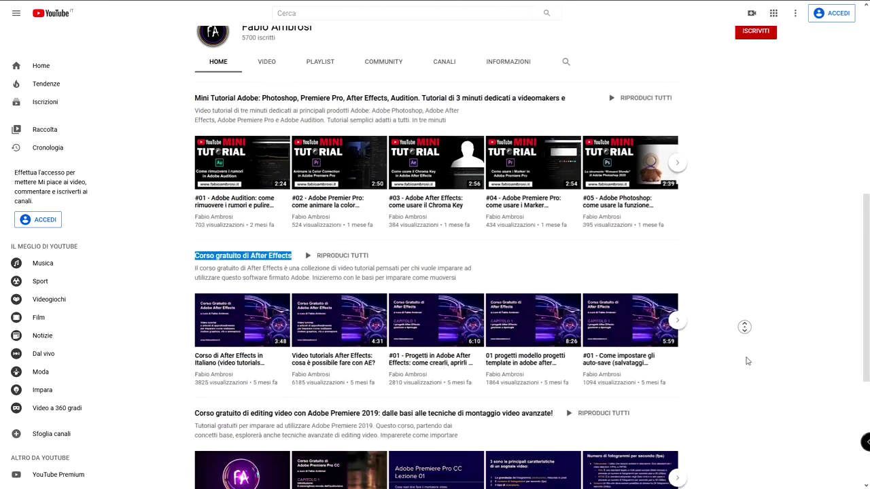
click(746, 359)
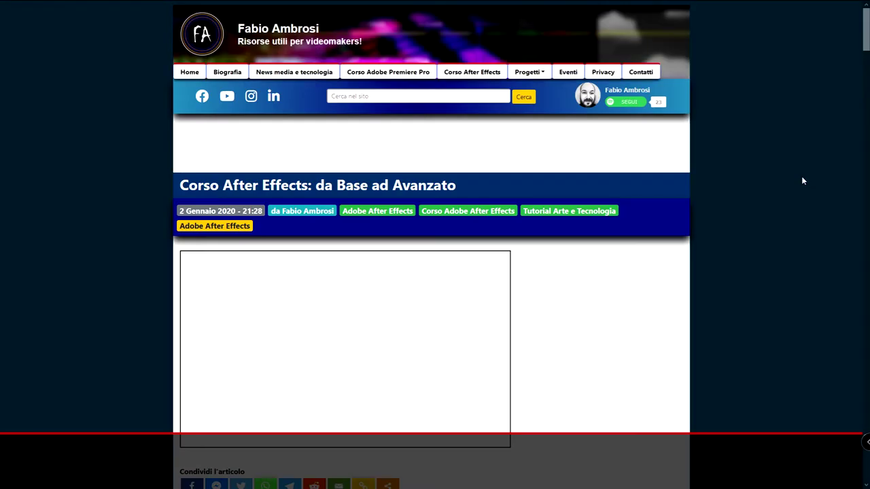
Scroll the course article to the 26-lesson 'Corso Adobe After Effects: modulo Base' list.
scroll(802, 181, down, 4)
scroll(802, 176, down, 5)
scroll(802, 177, down, 5)
scroll(802, 177, down, 5)
scroll(802, 177, down, 5)
scroll(802, 176, down, 10)
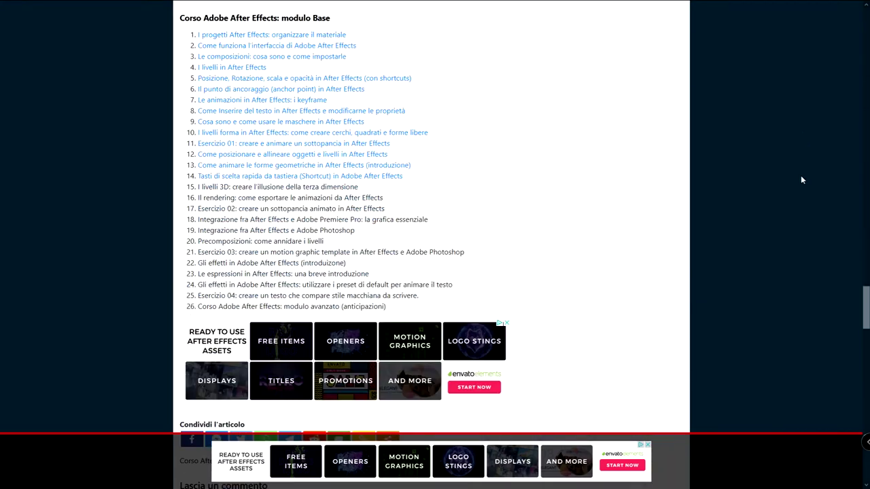
scroll(801, 175, up, 2)
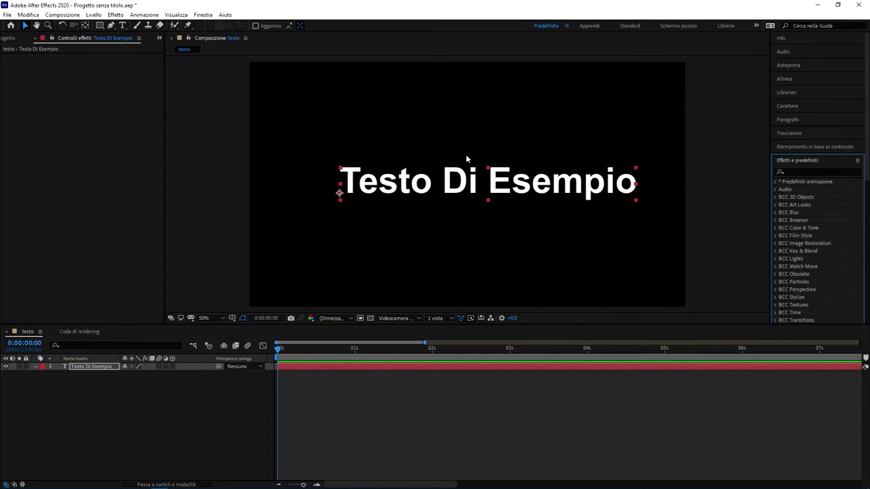
Align 'Testo Di Esempio' to the horizontal centre of the composition with the Allinea panel.
click(437, 412)
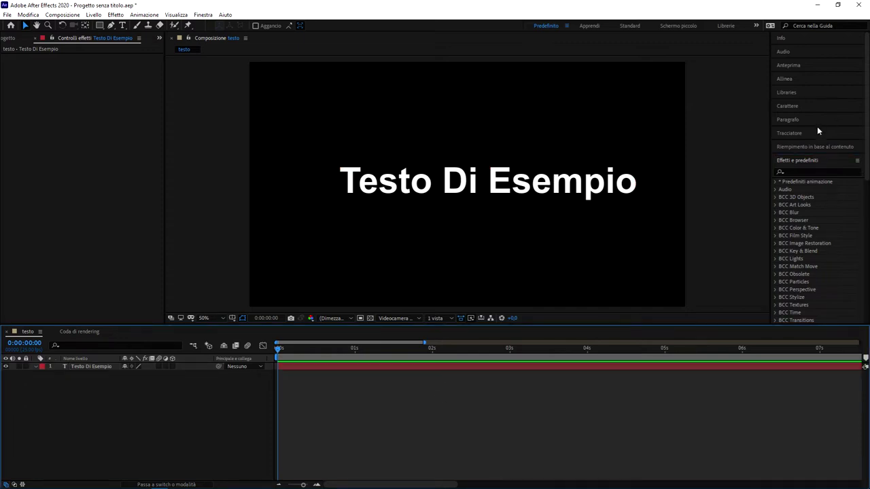
click(784, 79)
click(624, 367)
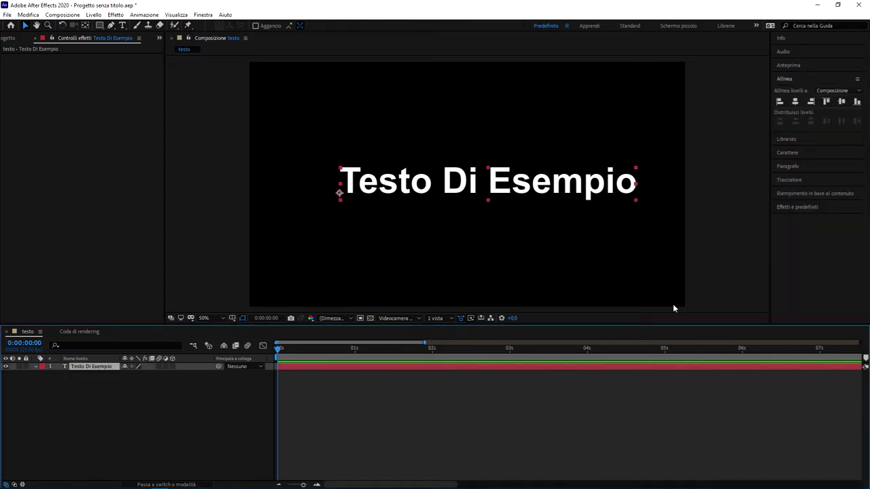
click(803, 102)
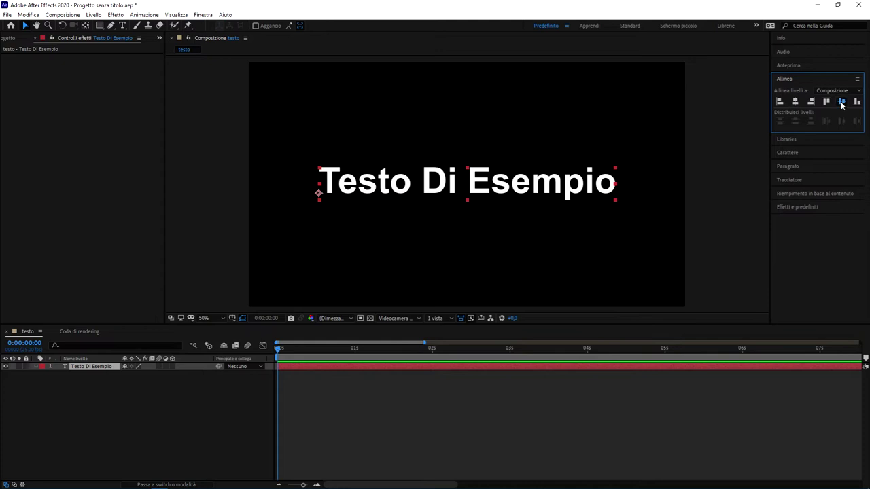
click(602, 446)
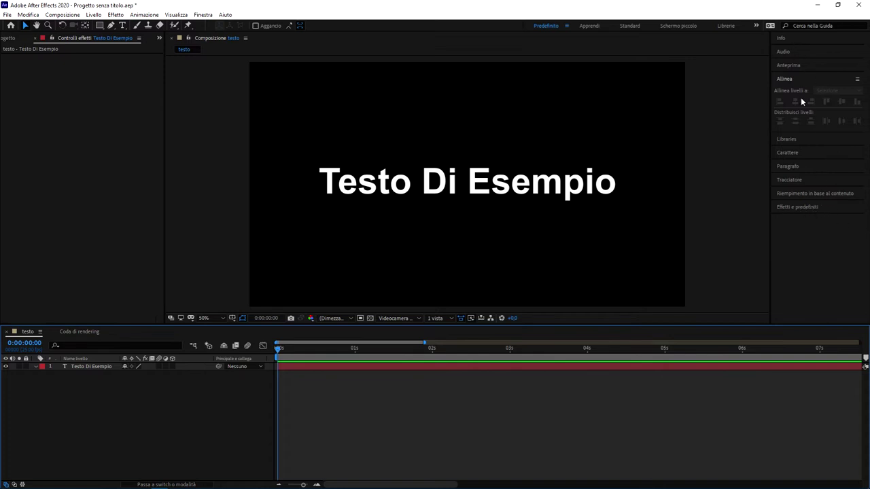
Expand the Effetti e predefiniti panel and its '* Predefiniti animazione' folder.
click(821, 211)
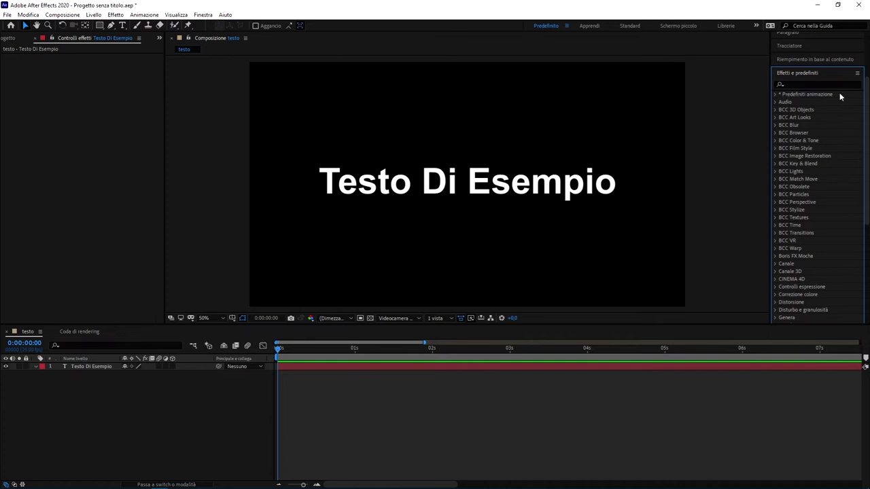
click(776, 95)
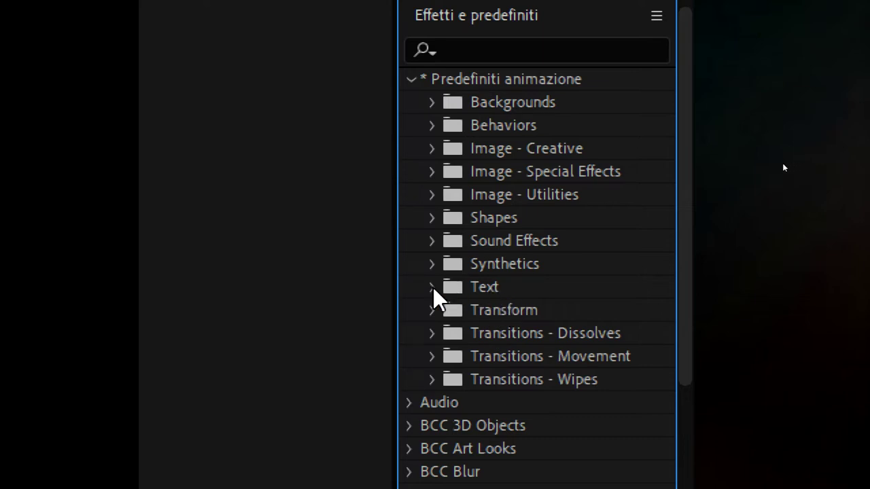
Expand the Text presets folder and collapse Curves and Spins to list every Text subfolder.
click(432, 287)
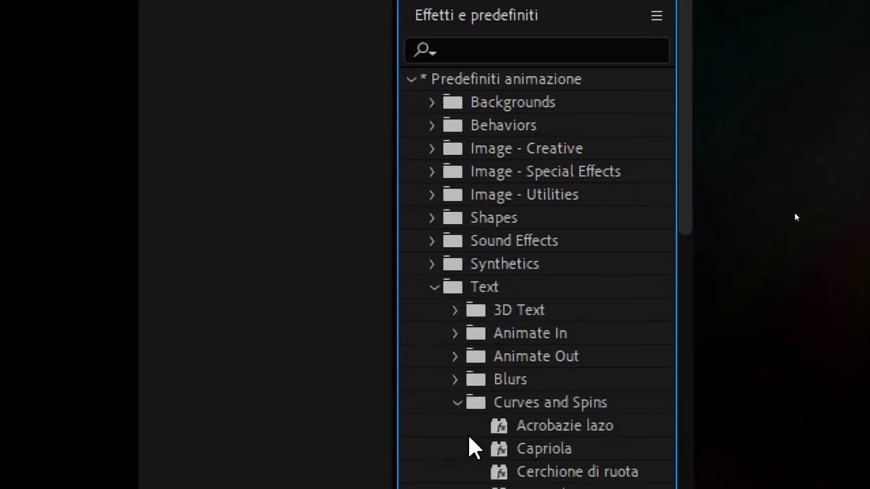
click(457, 408)
scroll(457, 411, down, 5)
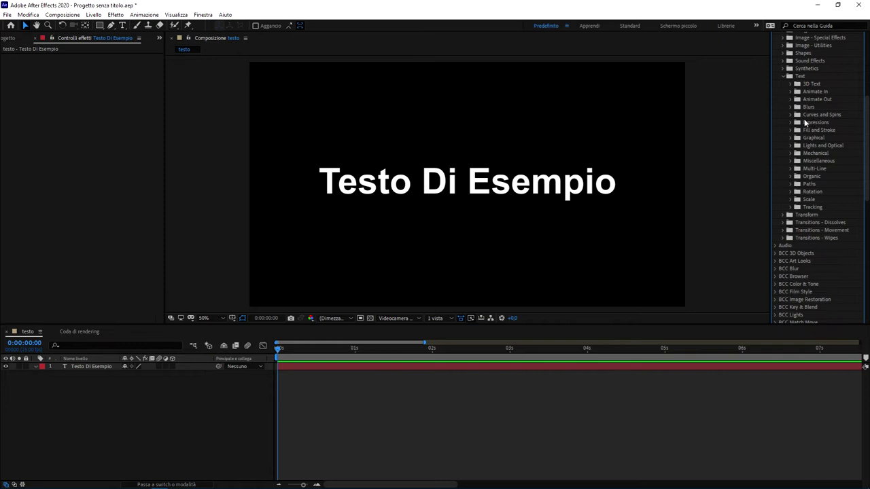
Select the 'Testo Di Esempio' layer and focus the Effetti e predefiniti list.
click(82, 369)
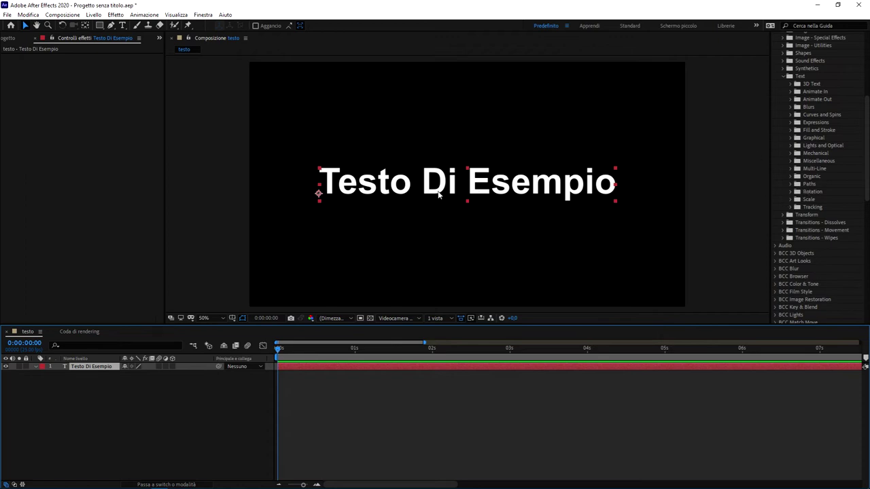
click(801, 77)
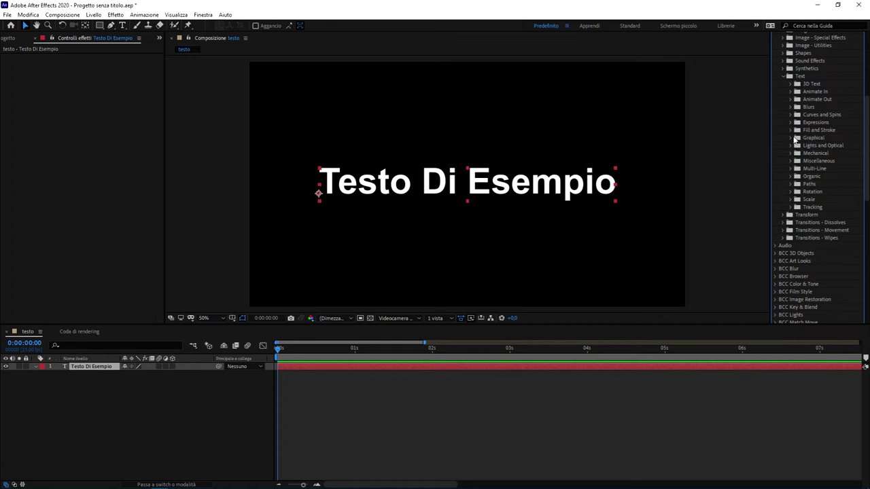
click(792, 115)
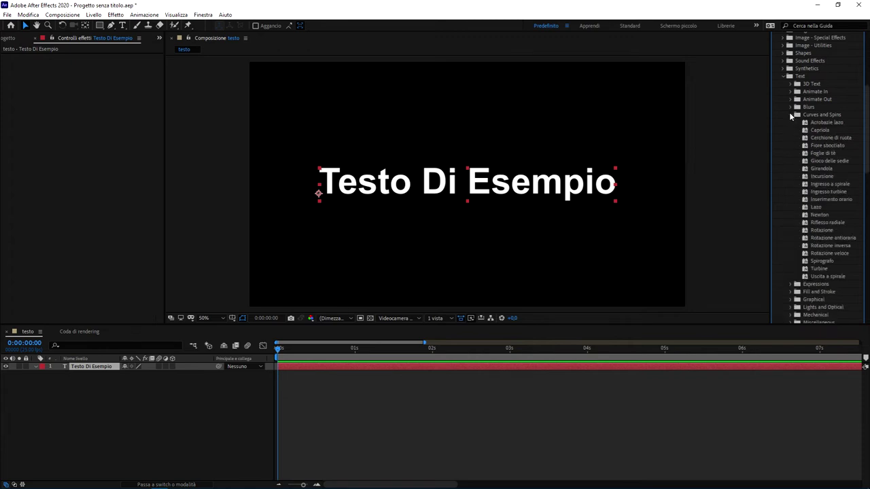
mouse_move(822, 176)
mouse_down()
mouse_move(494, 363)
mouse_move(501, 370)
mouse_up()
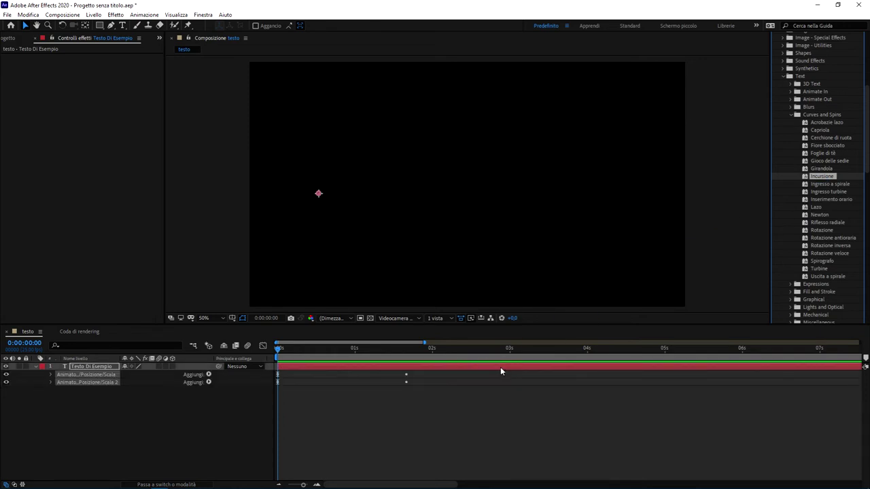
key(space)
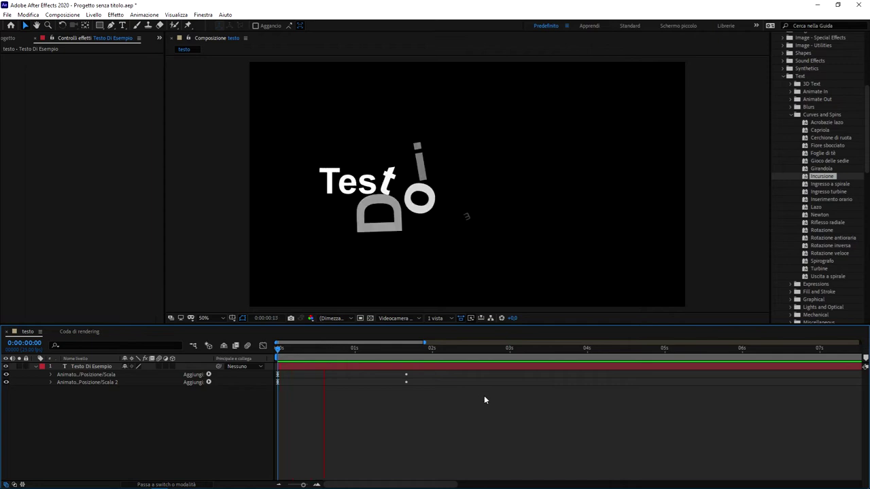
key(space)
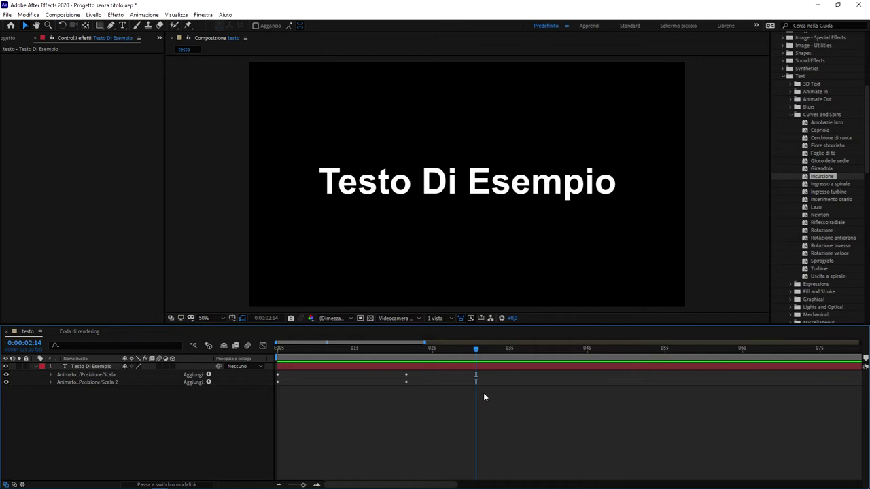
key(ctrl+z)
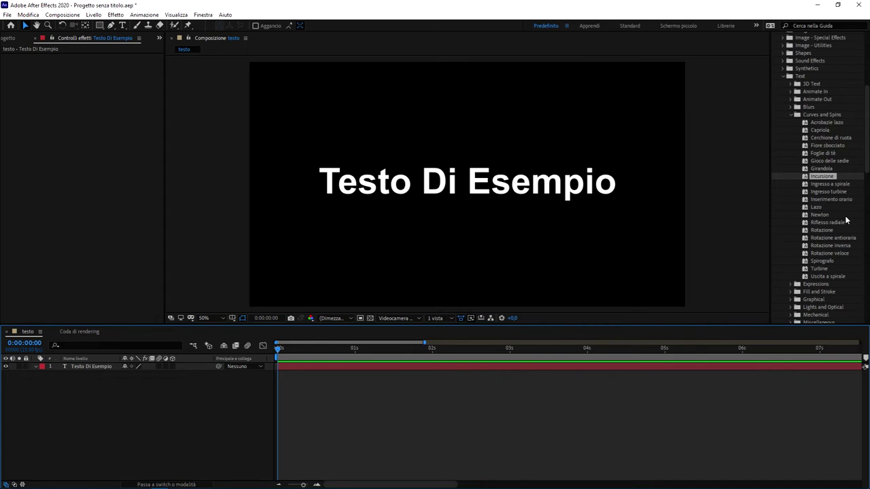
drag(821, 215, 501, 372)
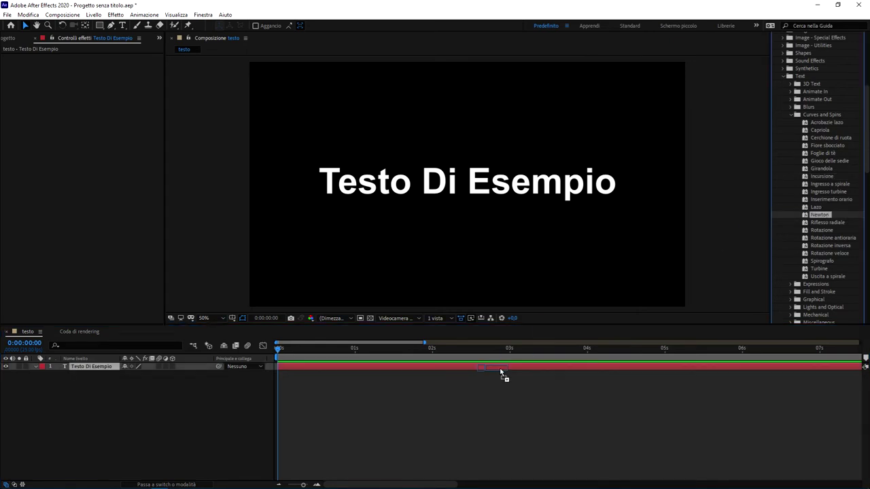
drag(501, 372, 501, 372)
key(space)
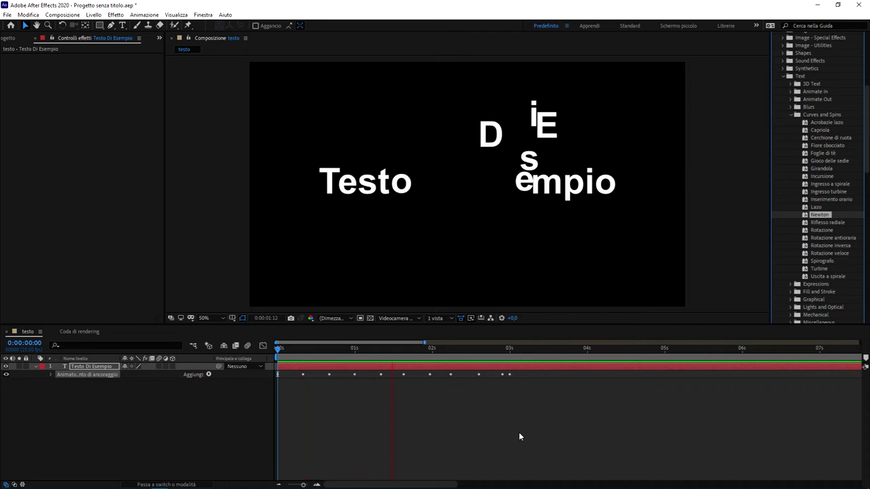
key(space)
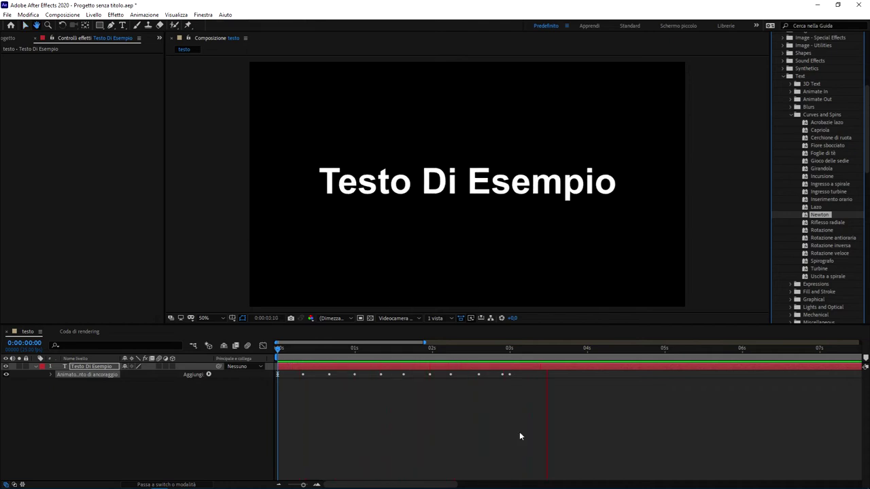
key(ctrl+z)
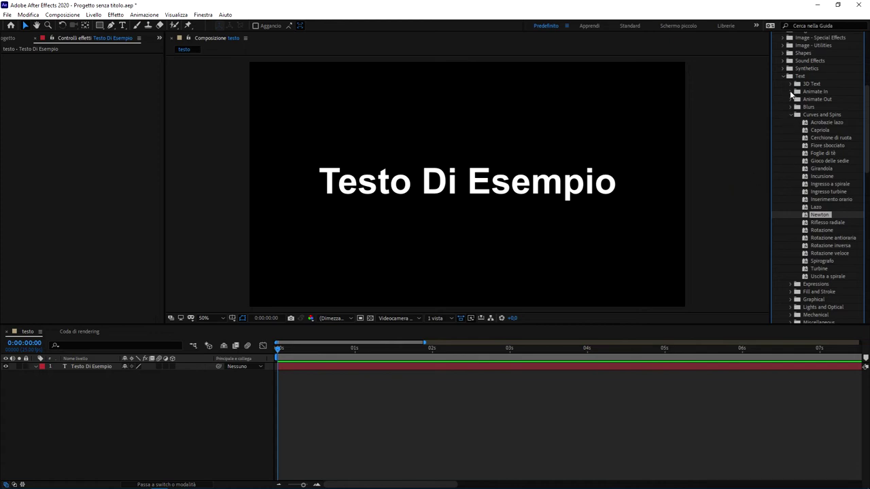
Expand Animate In, try the Parole a scoppio preset on the text with a preview, then undo it.
click(793, 92)
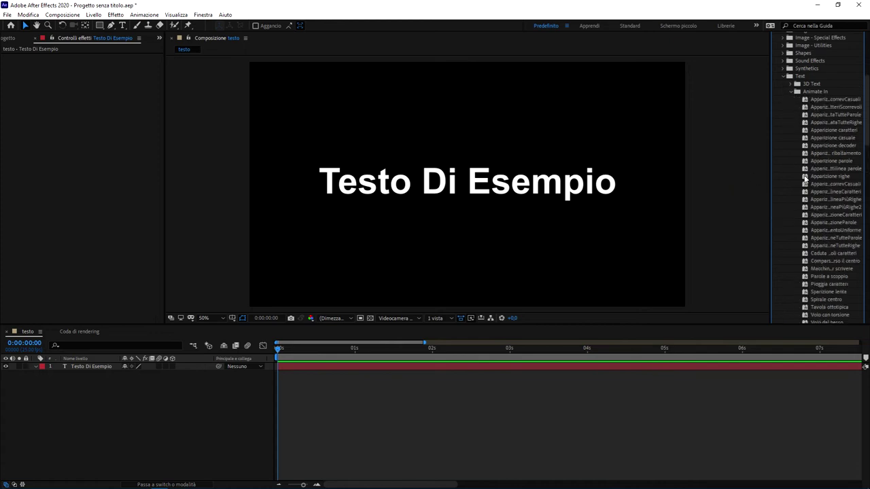
scroll(813, 254, down, 3)
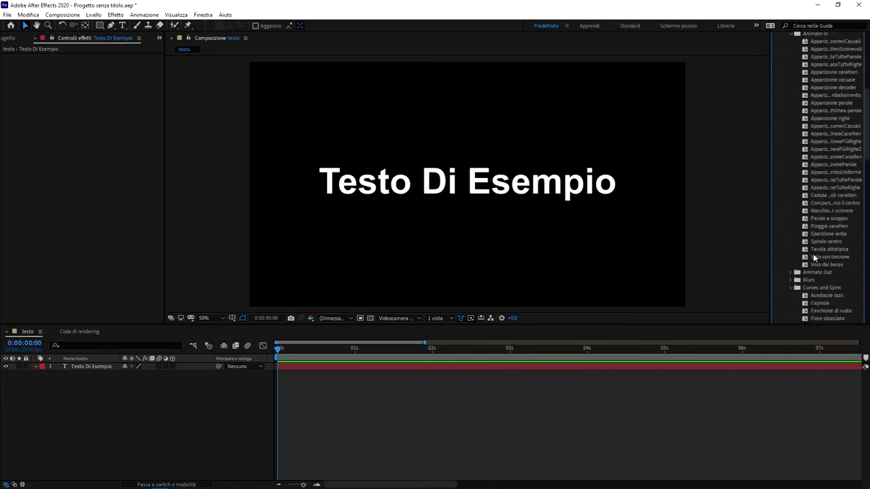
drag(823, 219, 539, 370)
key(space)
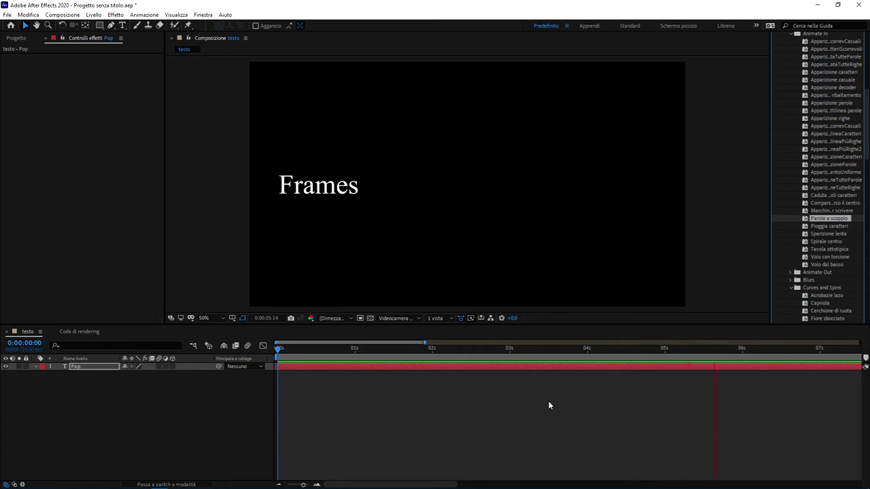
key(space)
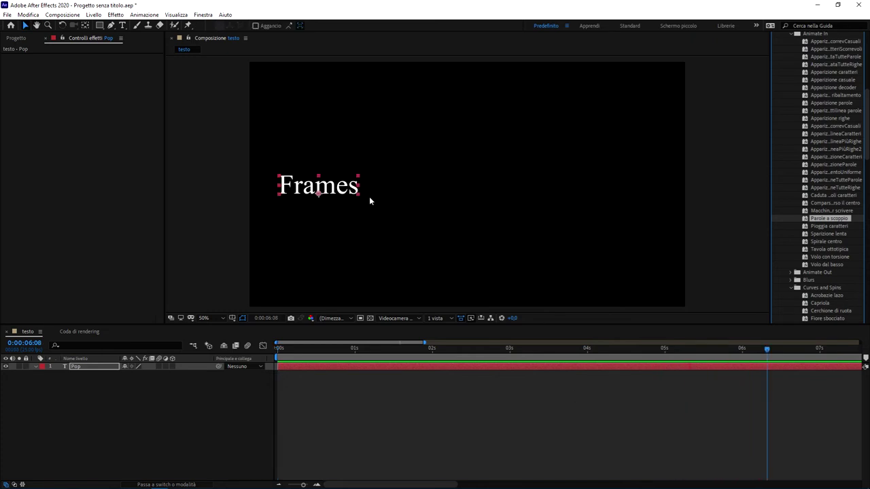
key(ctrl+z)
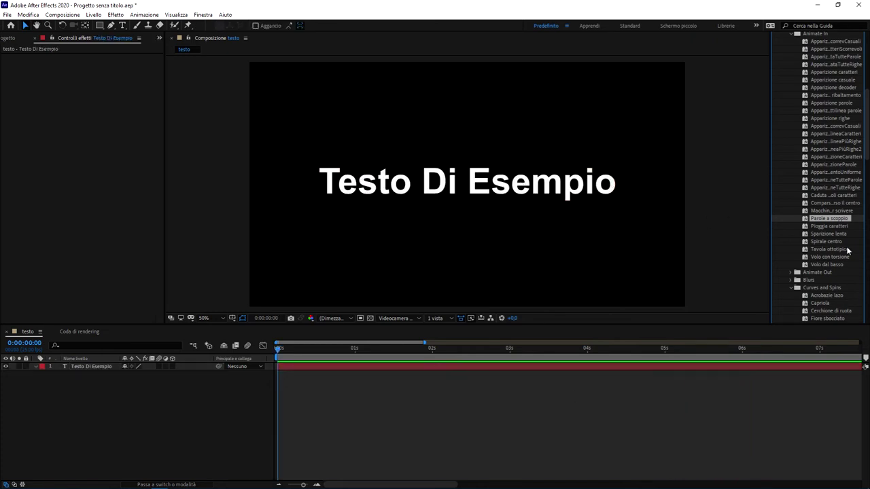
scroll(833, 244, up, 2)
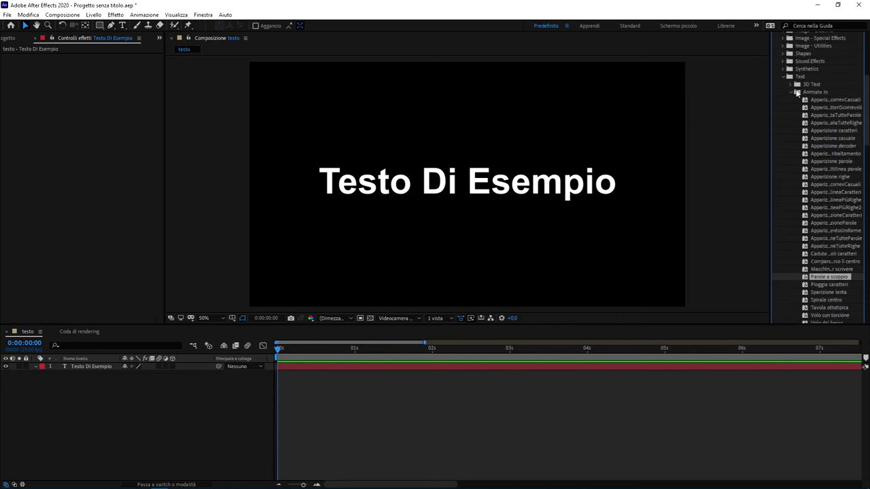
scroll(839, 140, down, 6)
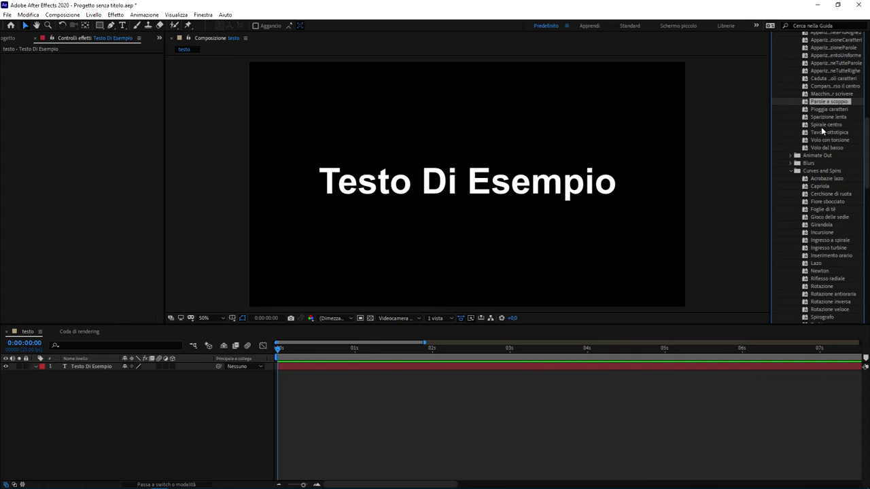
scroll(821, 124, up, 4)
drag(822, 116, 498, 367)
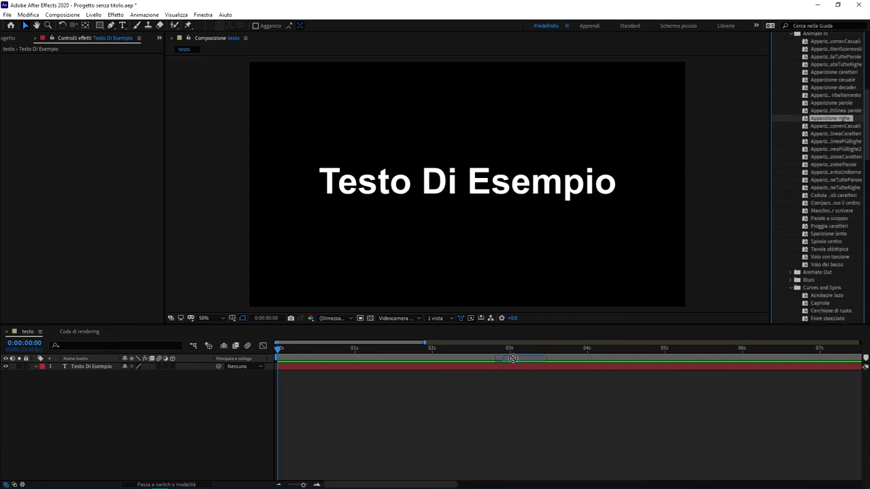
key(space)
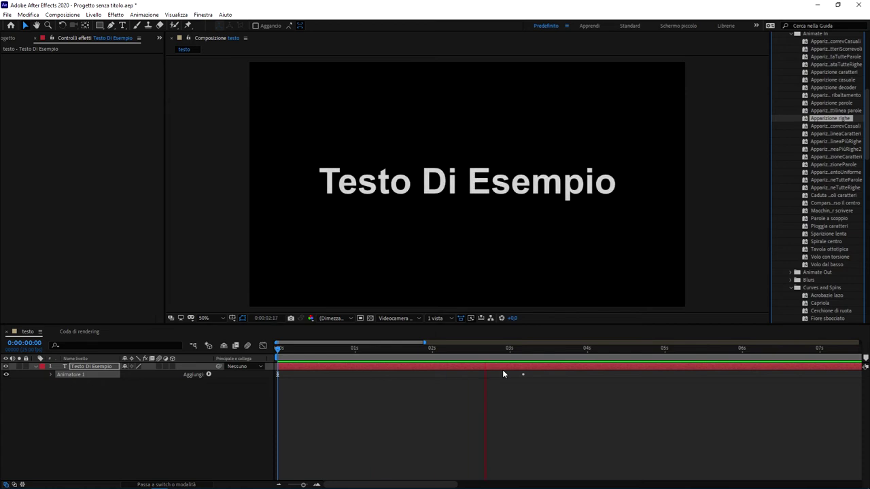
key(space)
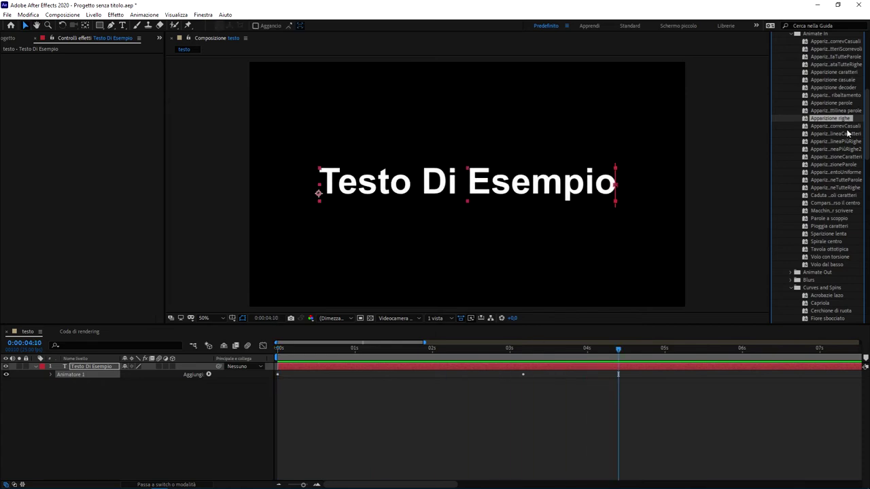
key(ctrl+z)
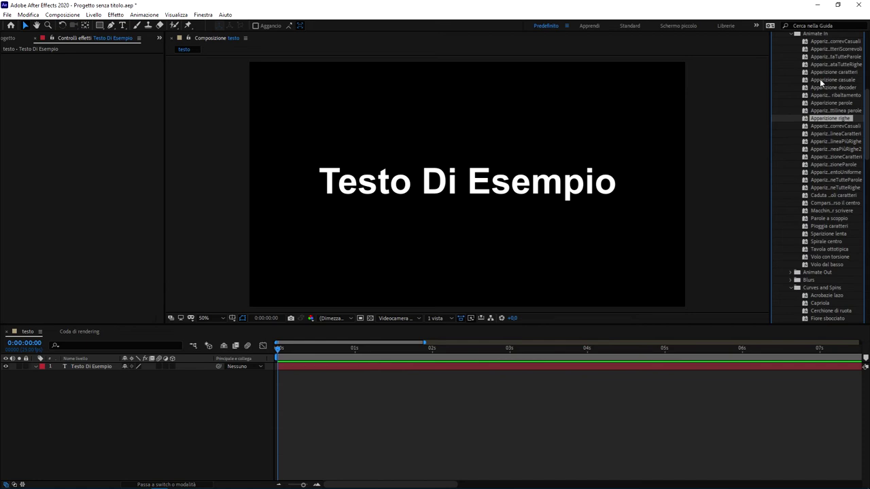
Apply Apparizione casuale to 'Testo Di Esempio' and preview the random letter reveal twice.
drag(819, 79, 423, 367)
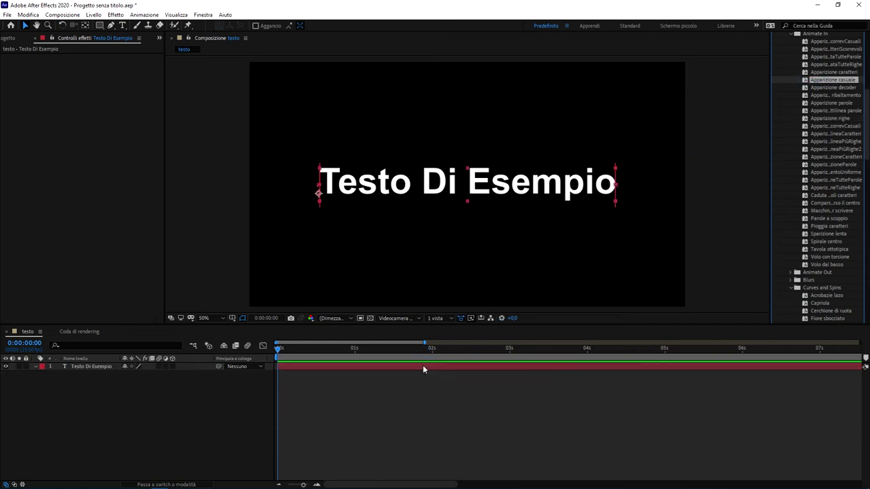
key(space)
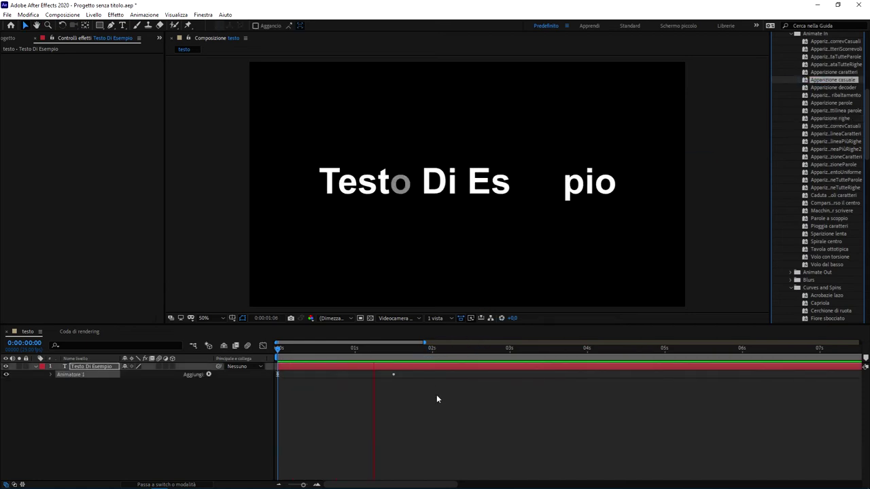
key(space)
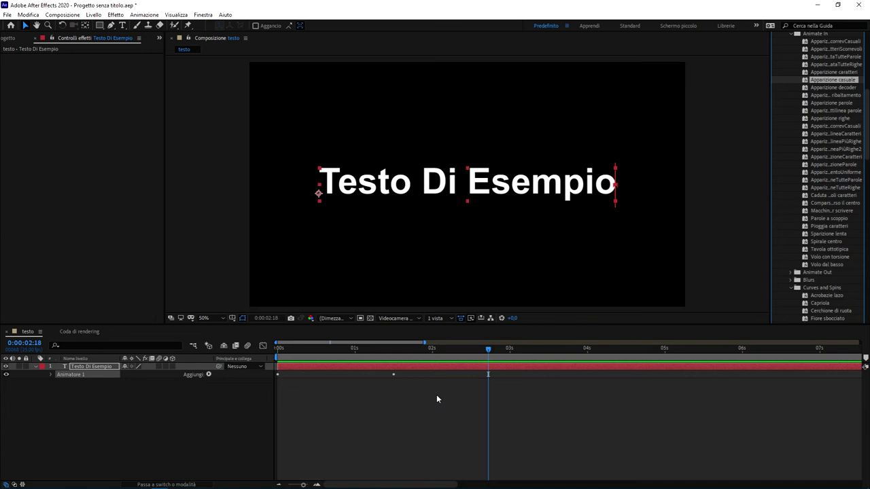
key(space)
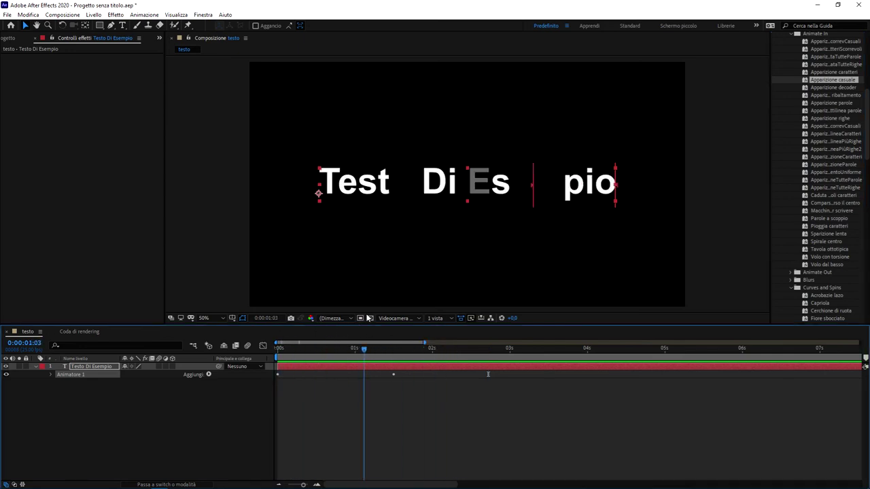
key(space)
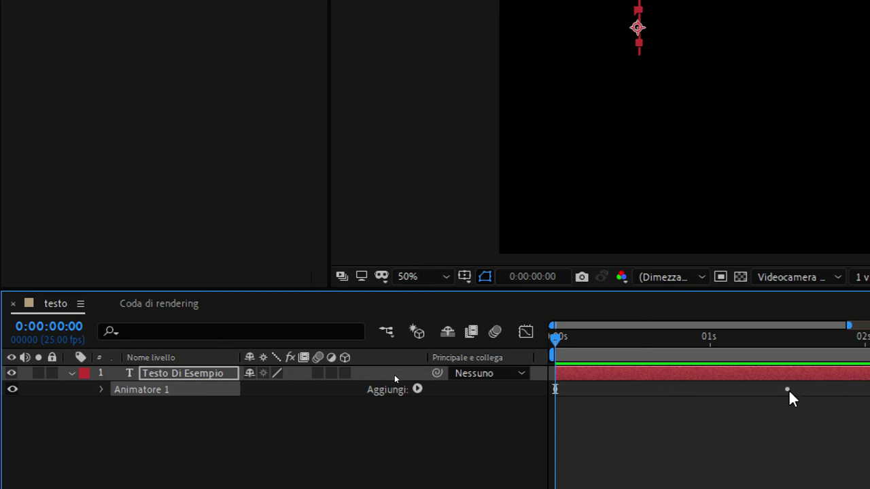
Reveal the layer's Inizio keyframes with U and drag the final keyframe earlier.
click(159, 375)
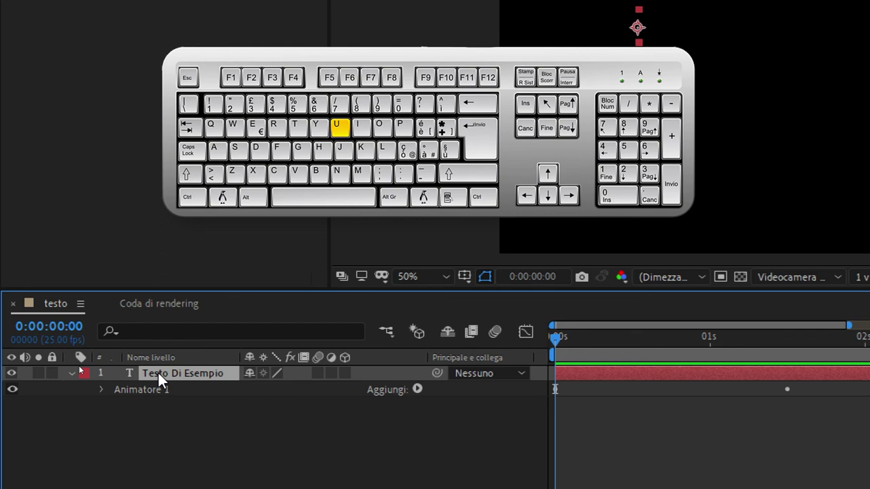
key(u)
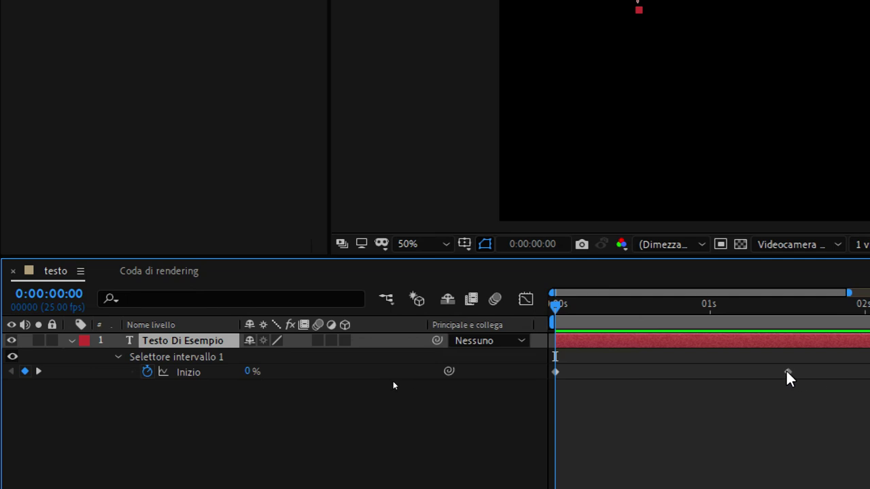
drag(787, 373, 629, 372)
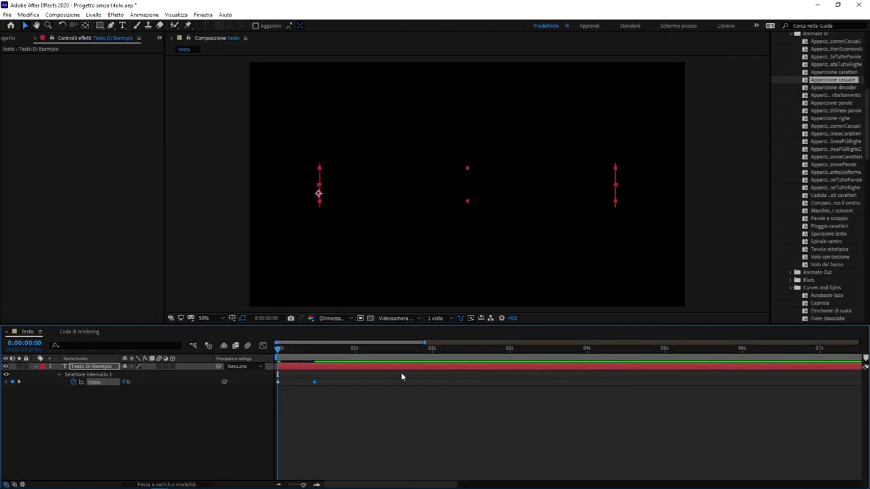
Preview the reveal, then drag the final Inizio keyframe right to about 3:18 and preview again.
click(389, 442)
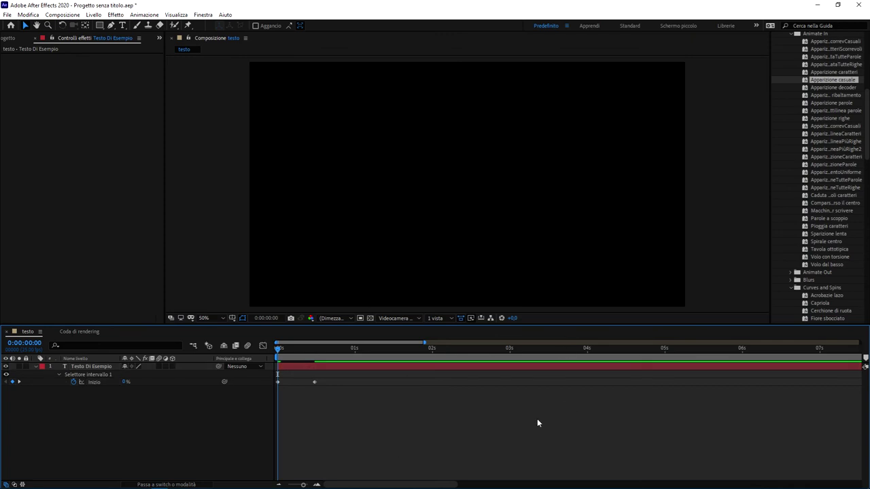
key(space)
click(321, 385)
drag(315, 381, 565, 382)
key(space)
key(space)
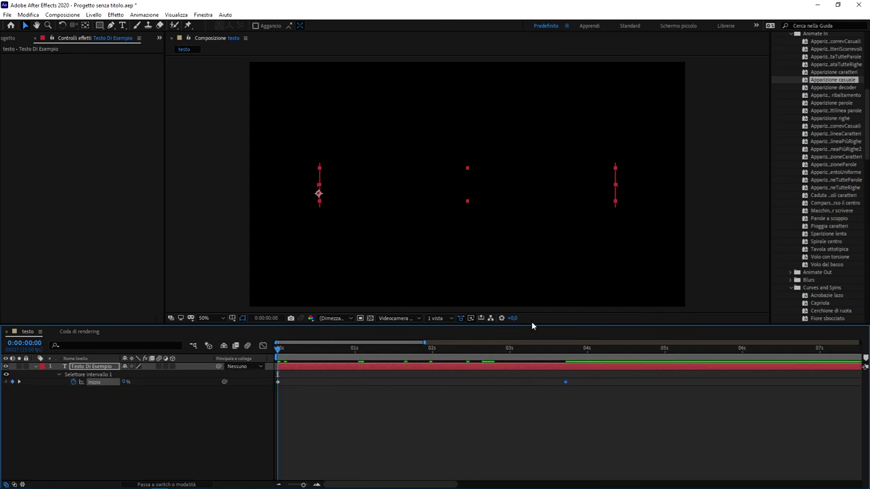
click(512, 424)
key(space)
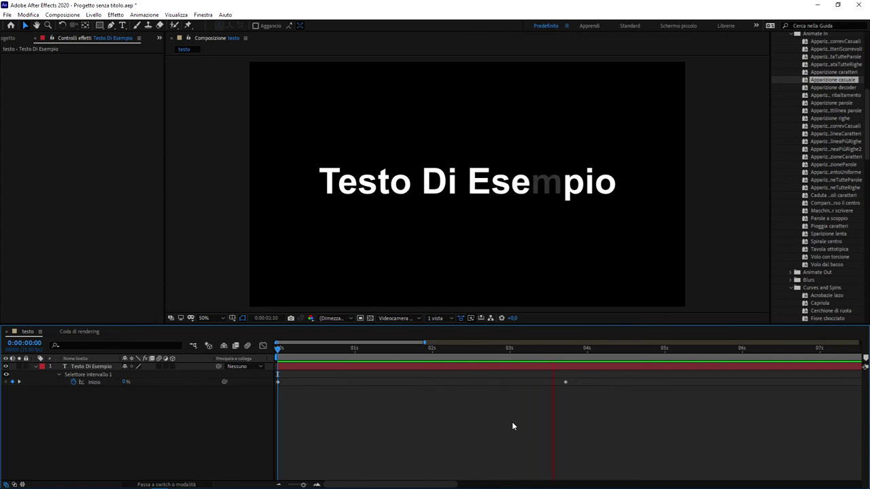
key(space)
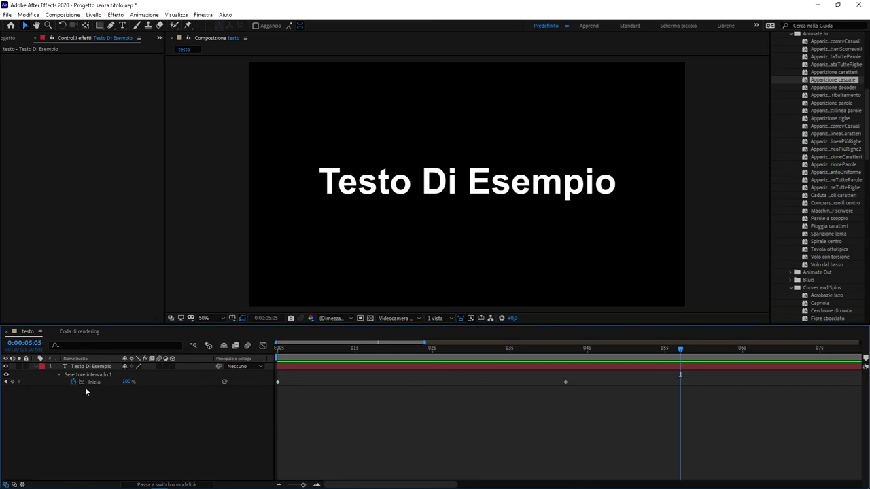
Scrub through the Testo Di Esempio text animation to review it.
click(98, 377)
key(u)
drag(355, 348, 403, 349)
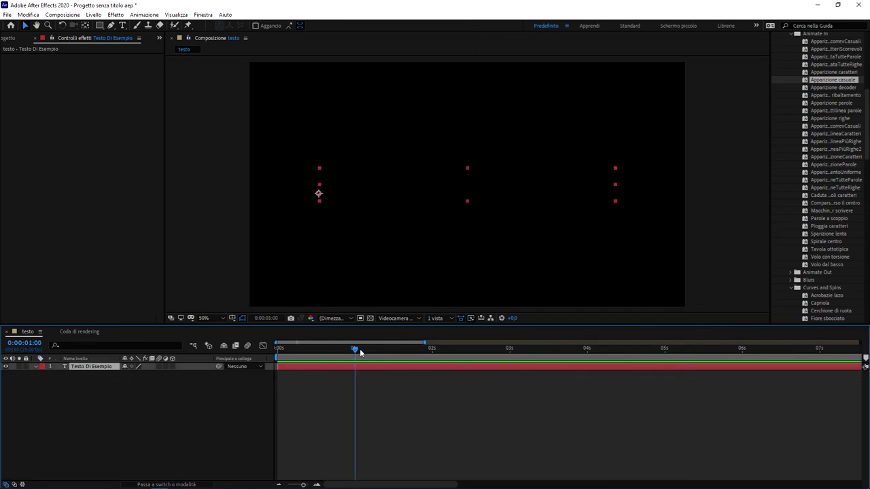
key(u)
Undo the final keyframe move and the Apparizione casuale preset.
click(107, 397)
click(84, 375)
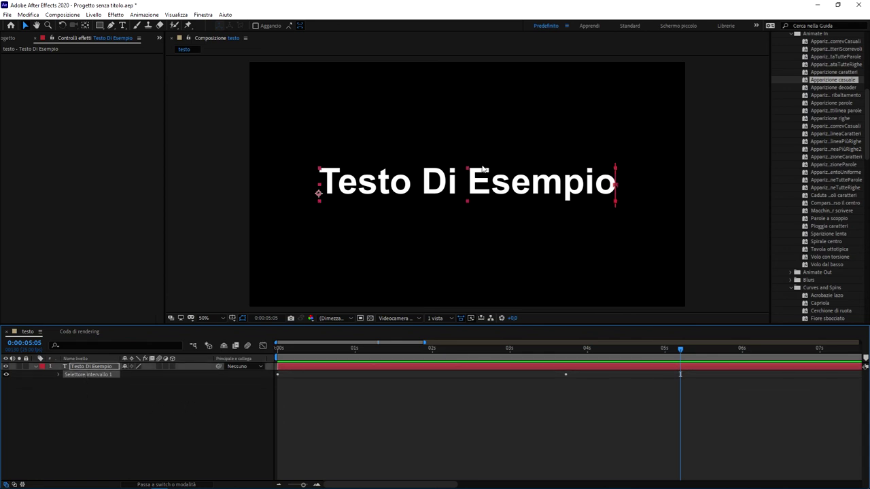
click(560, 414)
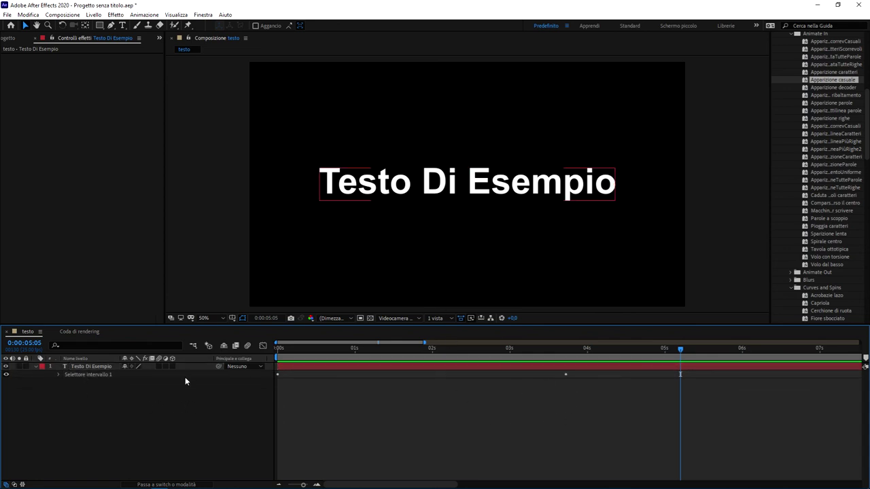
click(96, 368)
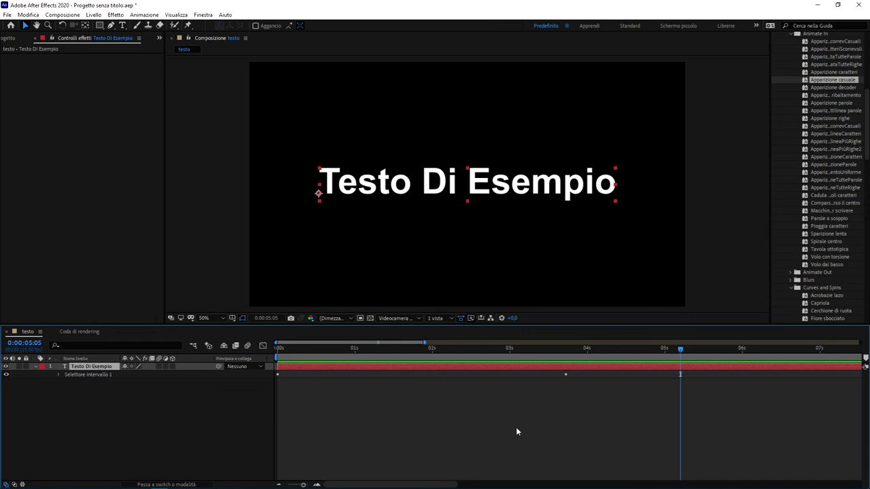
click(503, 423)
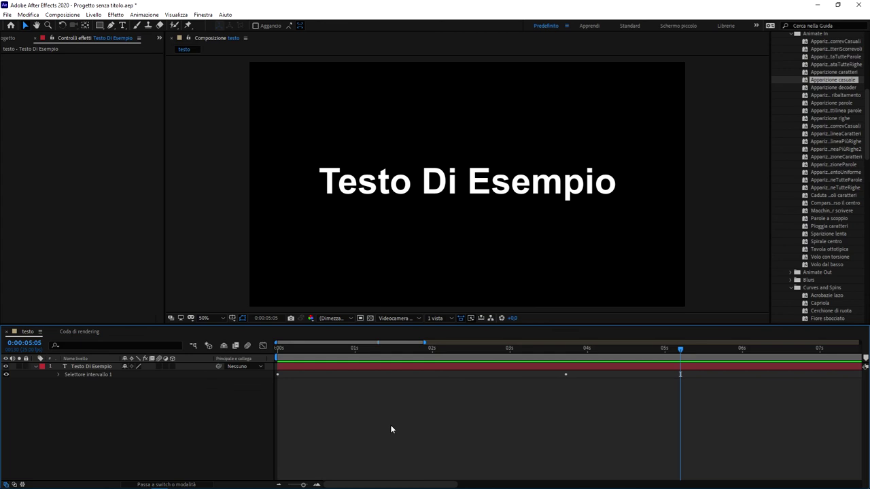
key(ctrl+z)
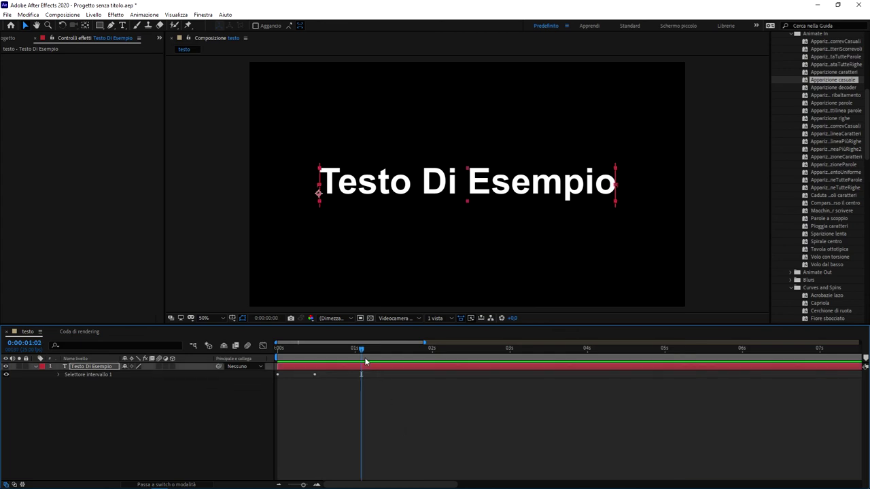
key(ctrl+z)
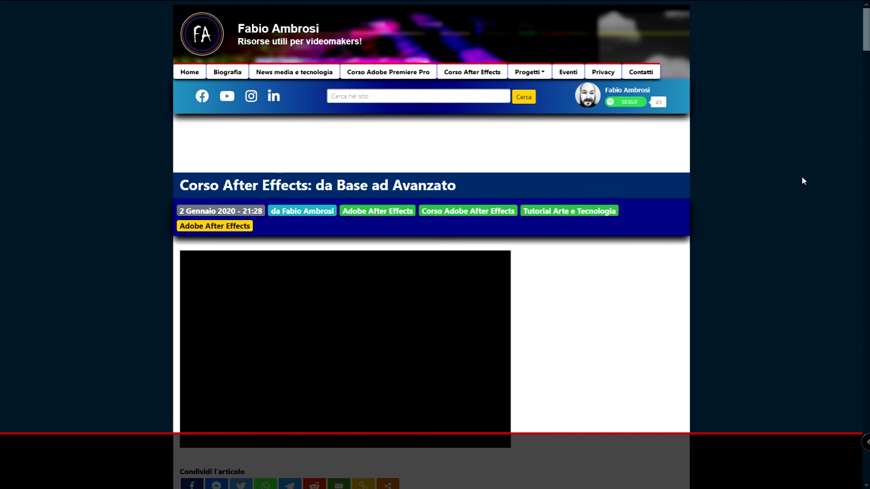
Scroll the fabioambrosi.it course article down to the numbered modulo Base lessons.
scroll(801, 176, down, 5)
scroll(801, 176, down, 5)
scroll(801, 176, down, 5)
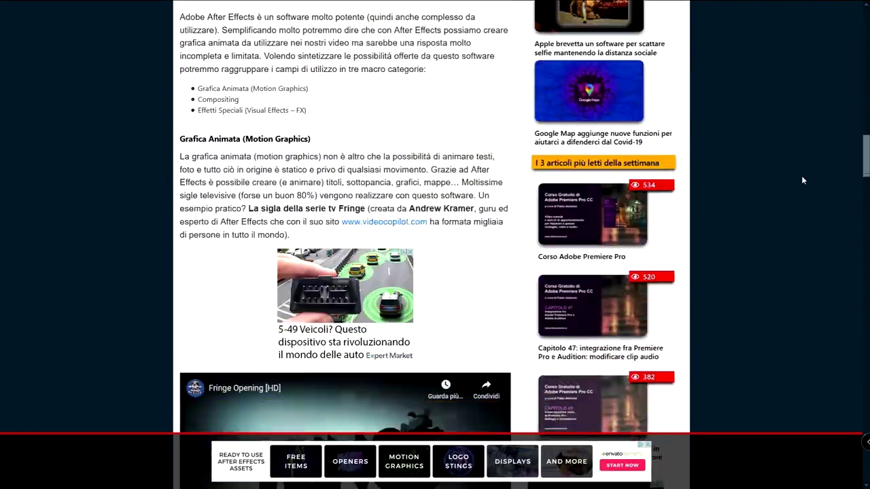
scroll(801, 175, down, 5)
scroll(801, 176, down, 5)
scroll(801, 176, down, 5)
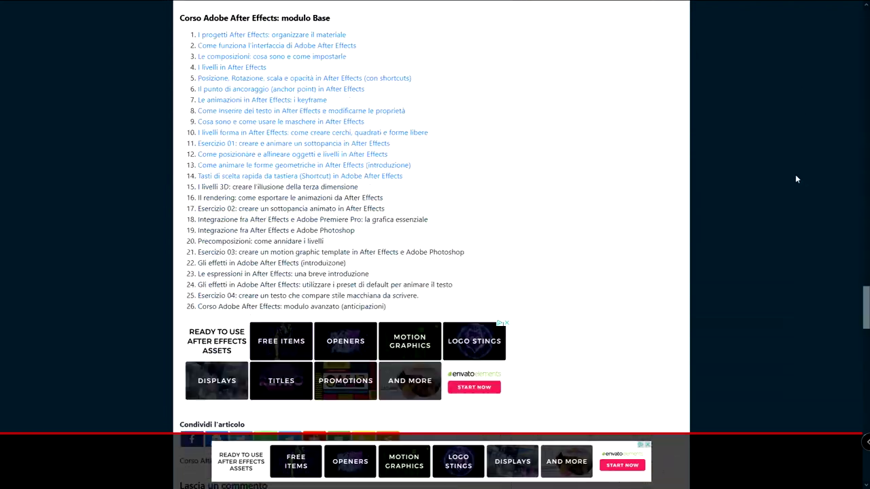
scroll(526, 280, up, 1)
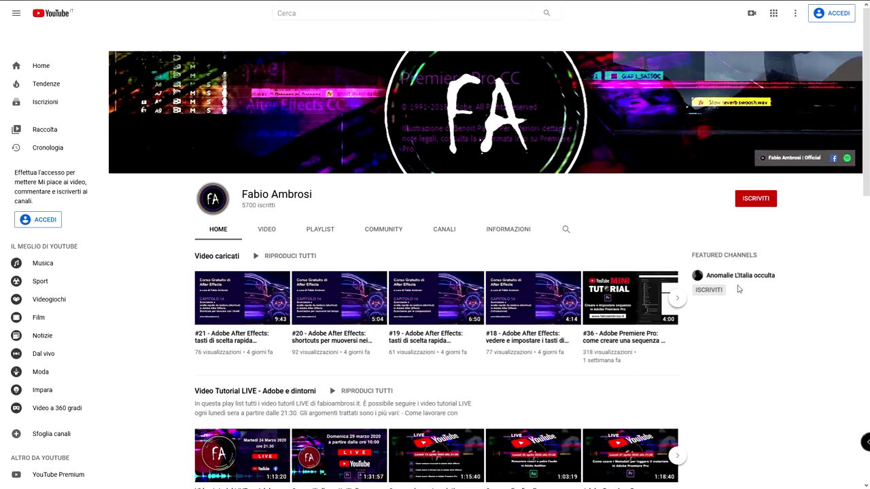
middle_click(744, 327)
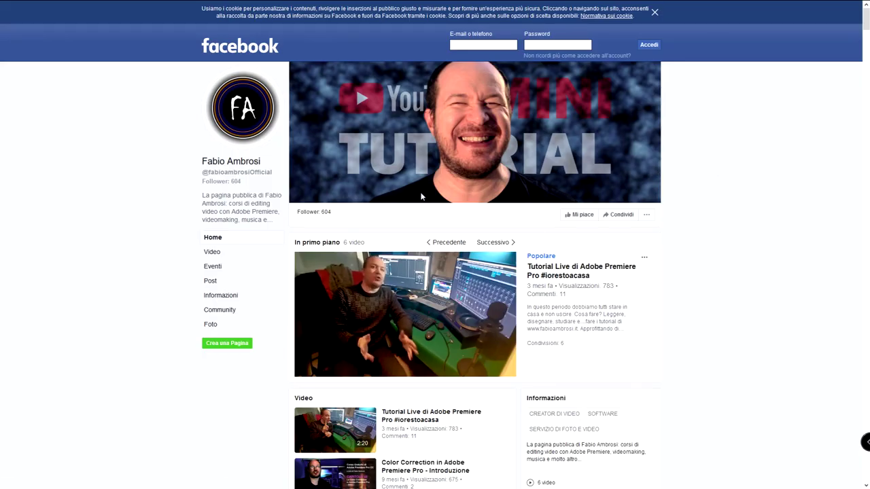
Autoscroll down the Facebook page feed past recent posts toward the Premiere Pro videos.
middle_click(711, 136)
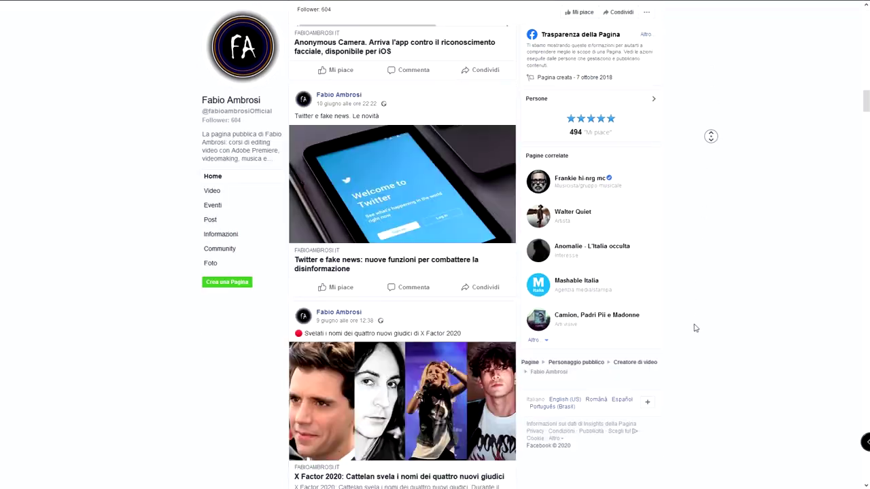